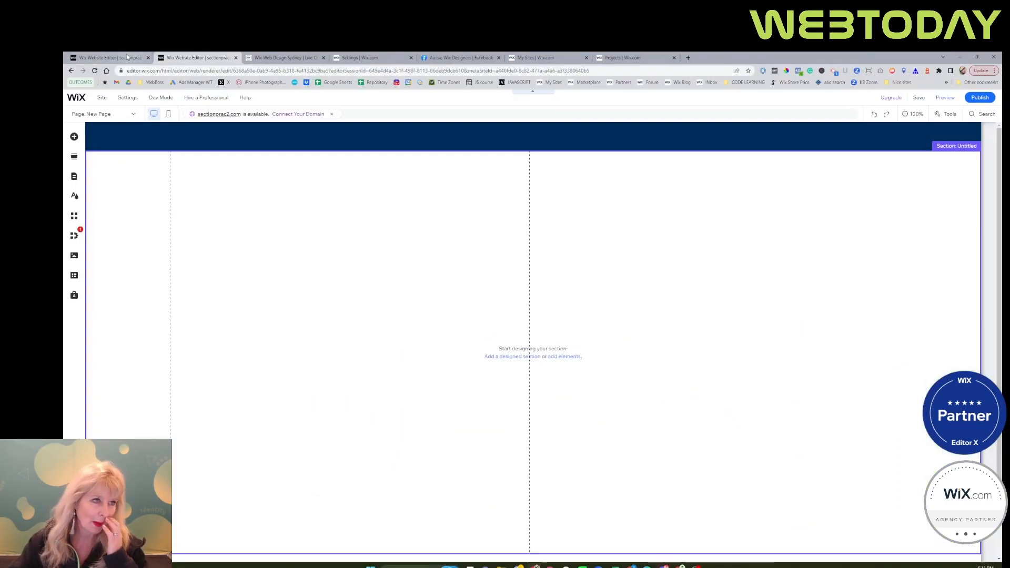
Switch to the travel blog site's editor and view the ready-made Welcome sections available to add.
{"action": "left_click", "coordinate": [120, 57]}
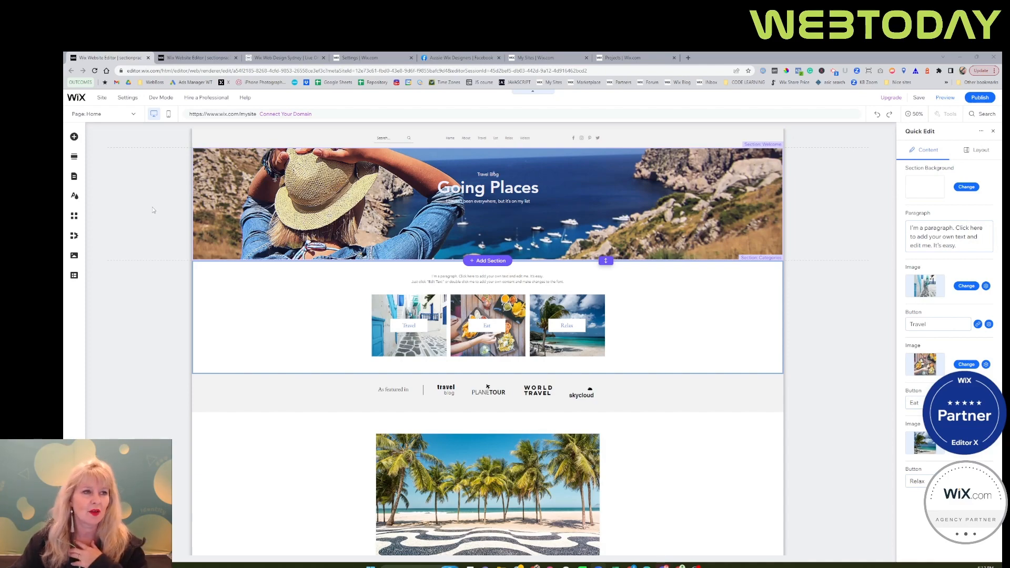
{"action": "left_click", "coordinate": [75, 180]}
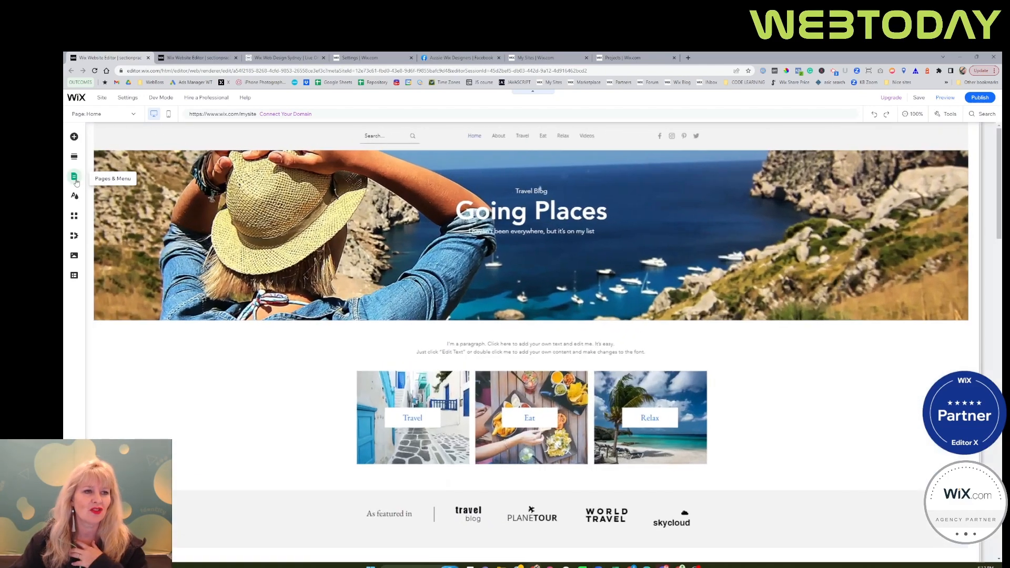
{"action": "left_click", "coordinate": [76, 181]}
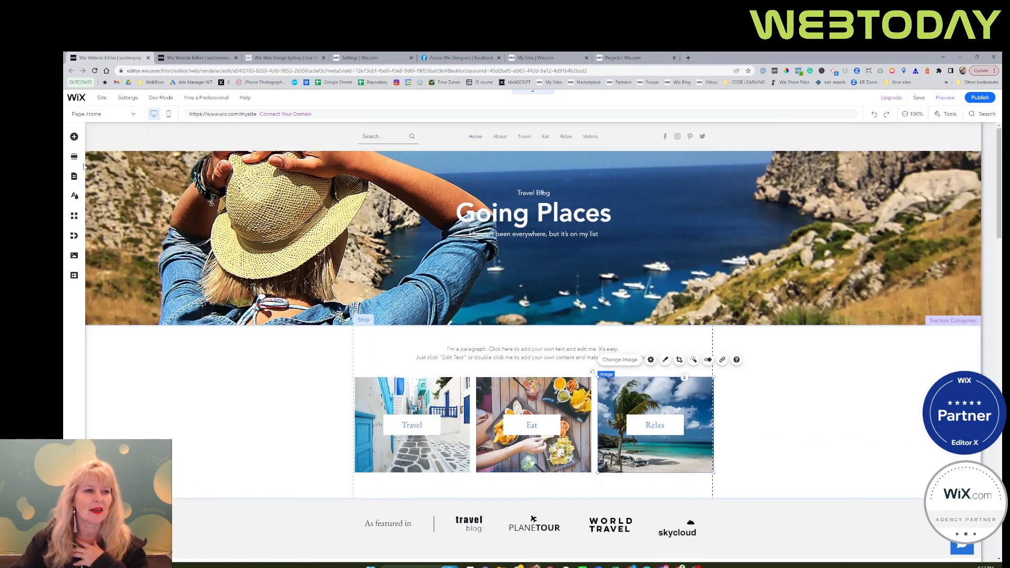
{"action": "left_click", "coordinate": [75, 157]}
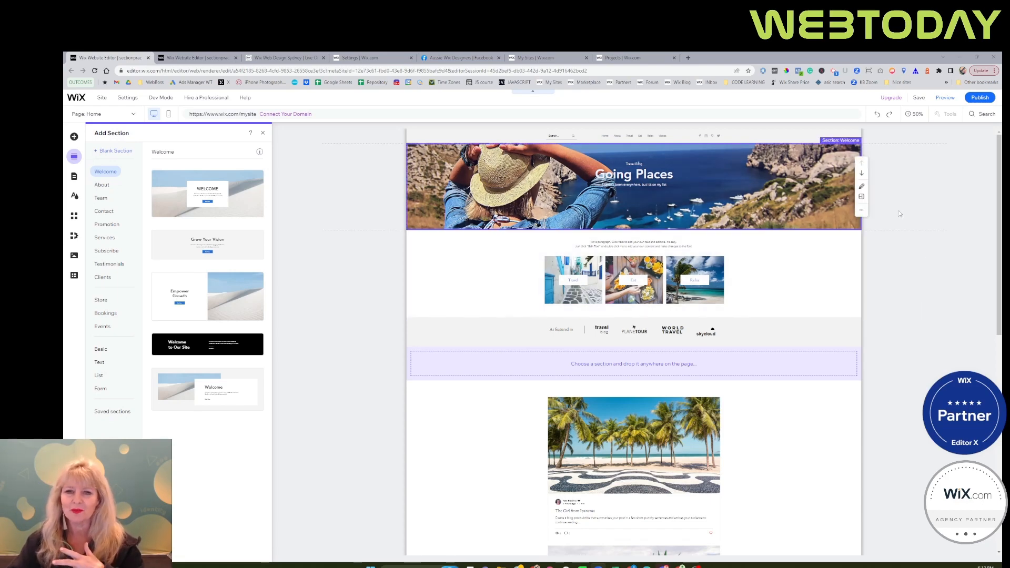
{"action": "left_click", "coordinate": [487, 211]}
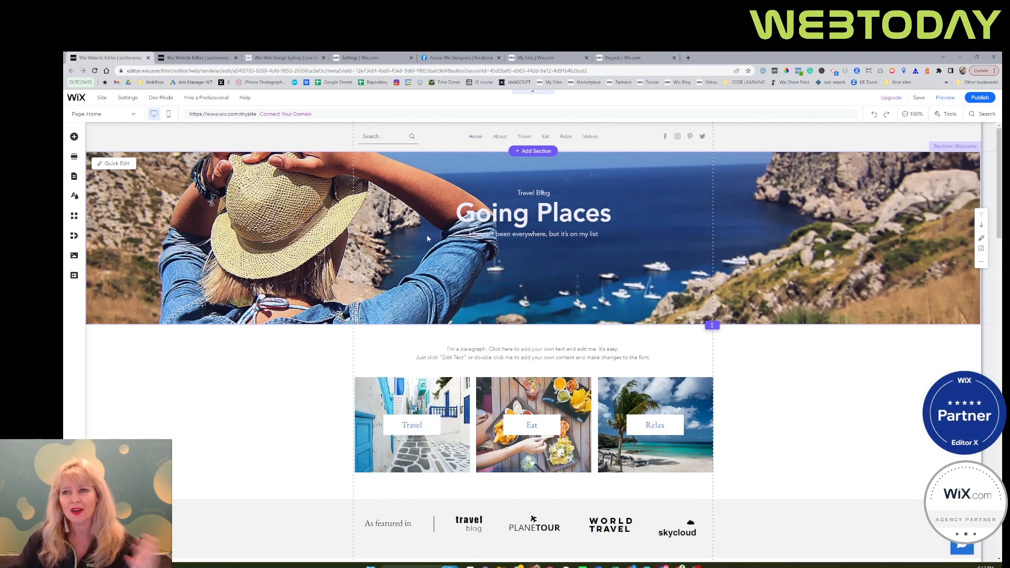
Compare the travel blog's home page at 50% and 100% zoom, and dismiss the save reminder.
{"action": "left_click", "coordinate": [914, 119]}
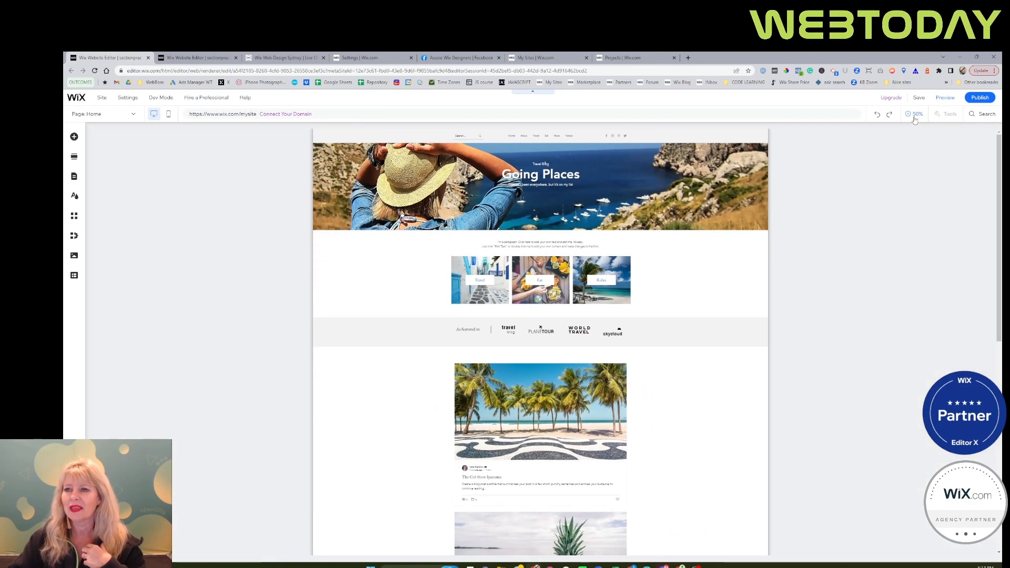
{"action": "left_click", "coordinate": [914, 119]}
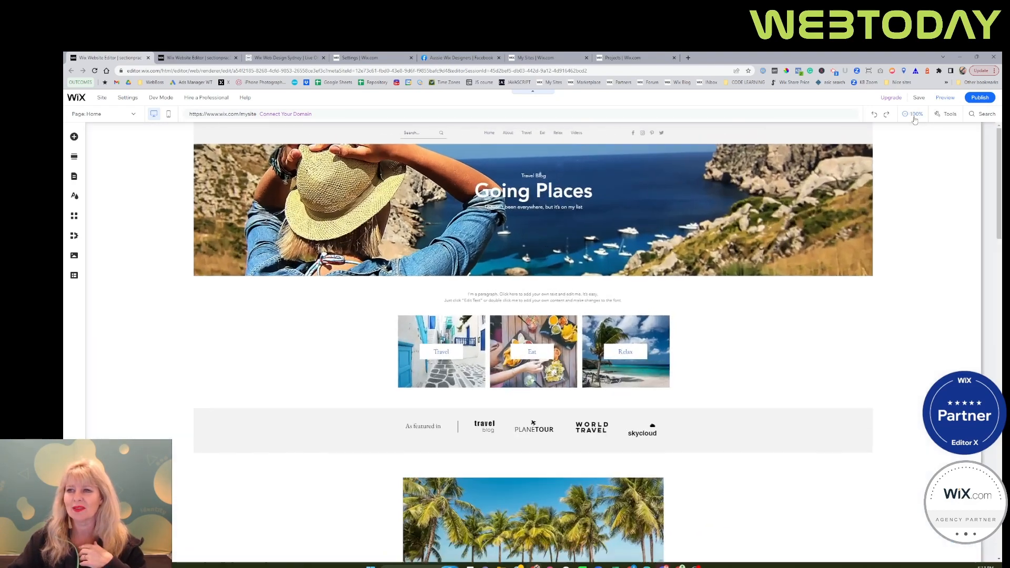
{"action": "left_click", "coordinate": [914, 119]}
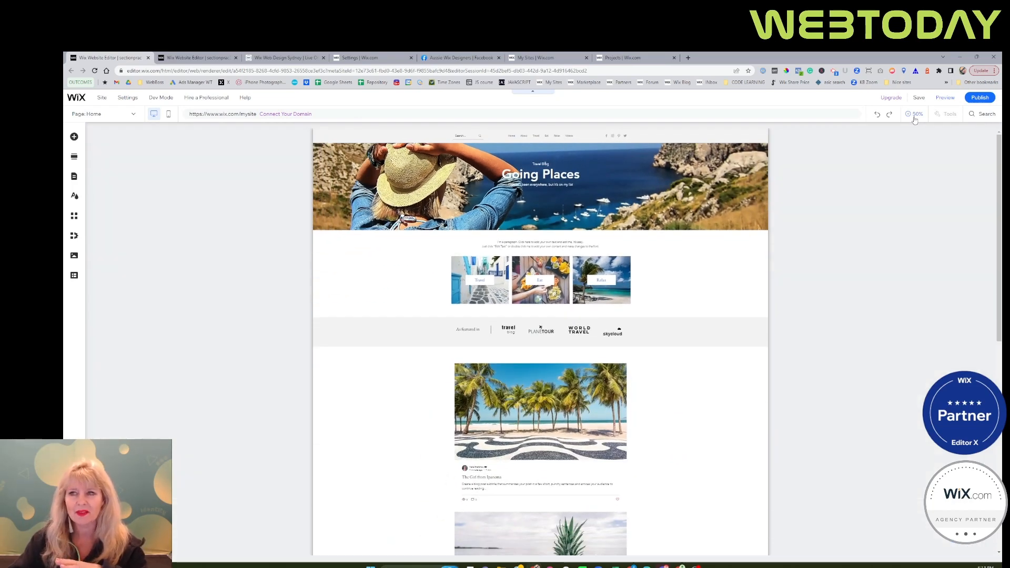
{"action": "left_click", "coordinate": [914, 119]}
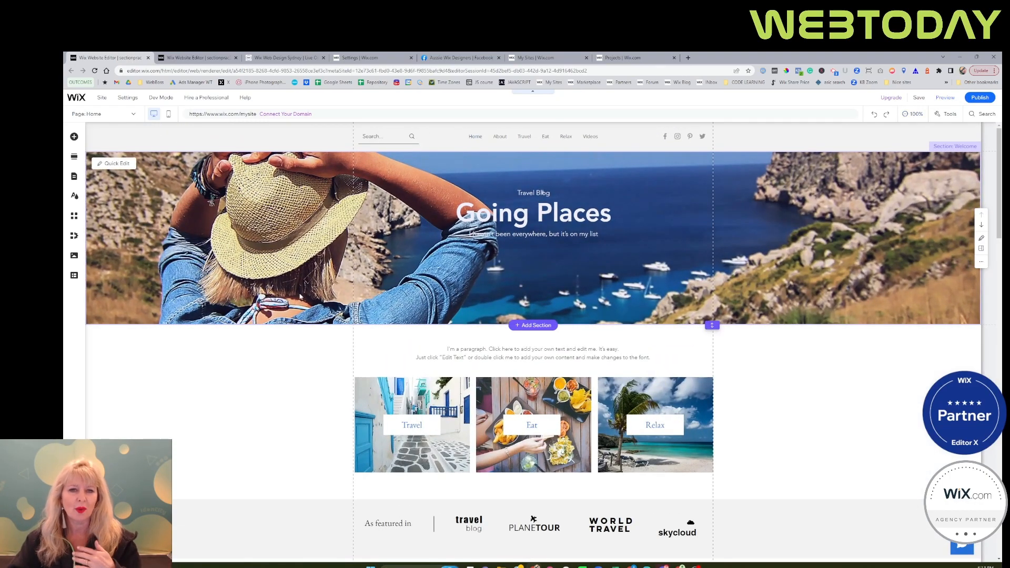
{"action": "left_click", "coordinate": [915, 114]}
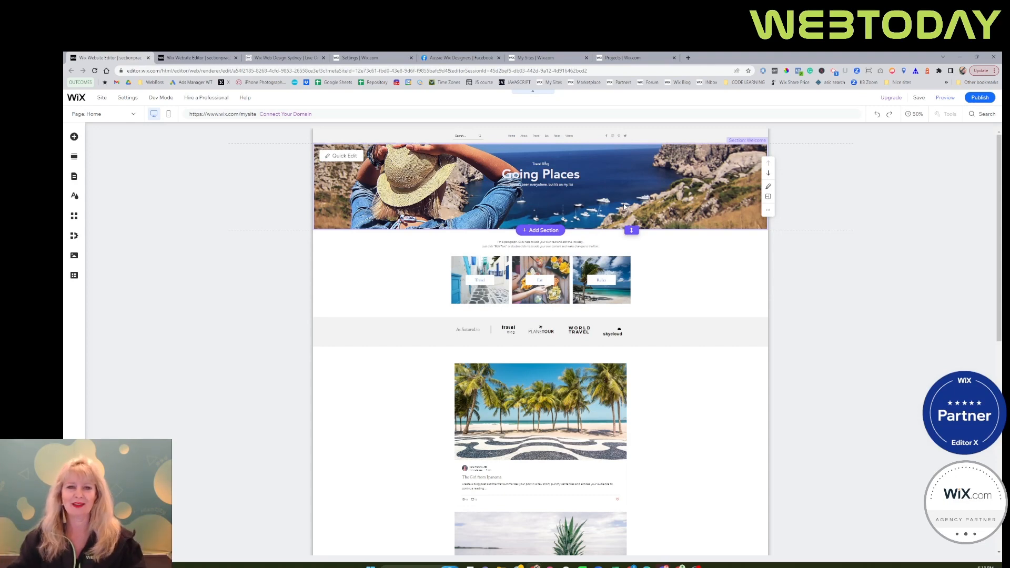
{"action": "left_click", "coordinate": [459, 204]}
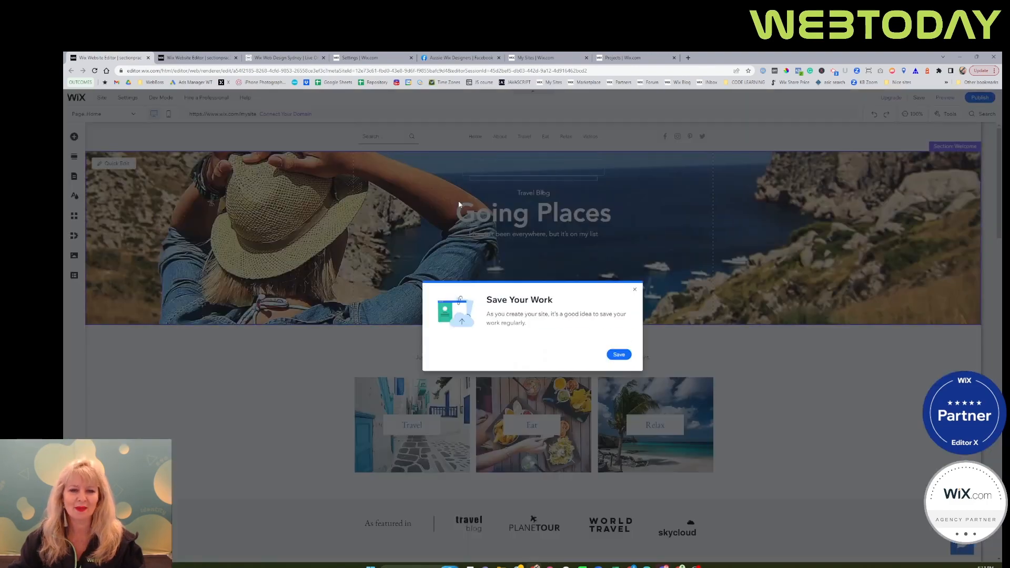
{"action": "left_click", "coordinate": [635, 290]}
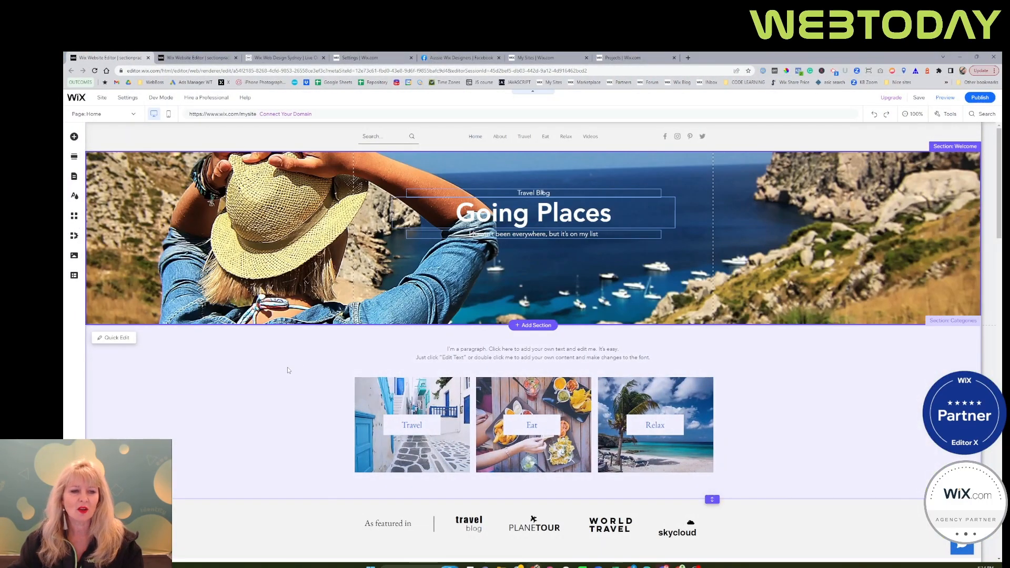
Compare the Categories section with the strip nested inside it by selecting each on the page.
{"action": "left_click", "coordinate": [288, 371]}
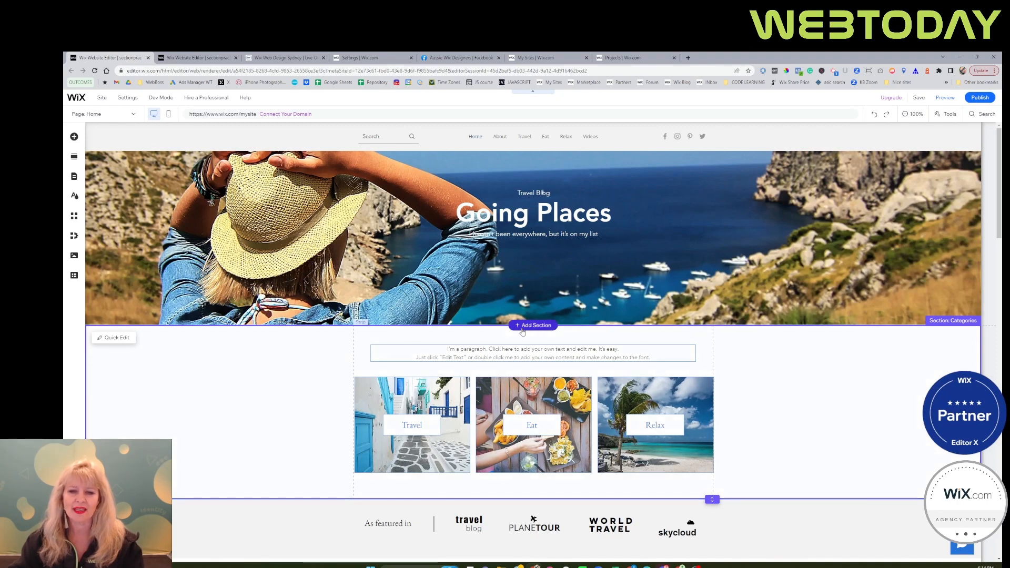
{"action": "left_click", "coordinate": [332, 355]}
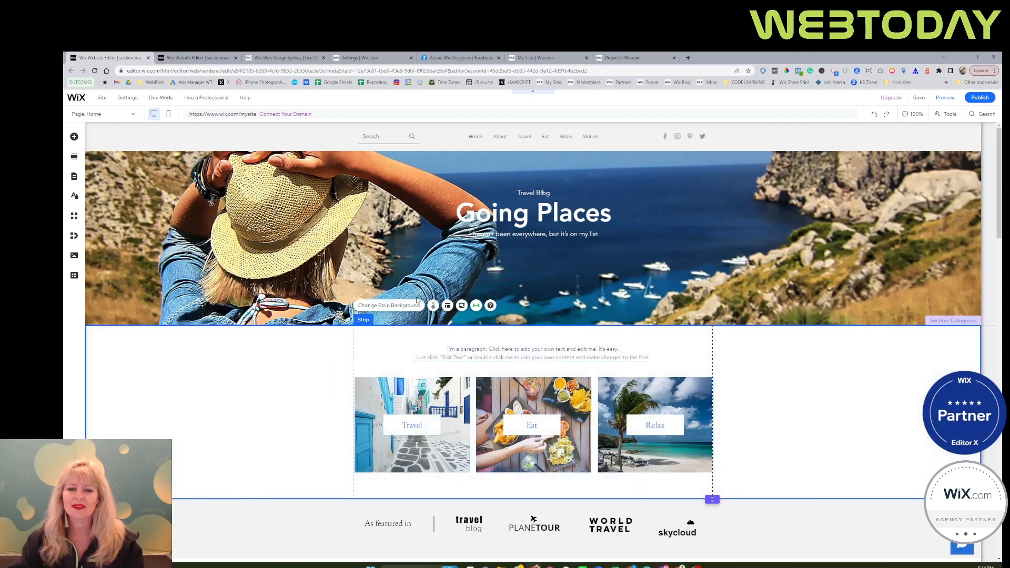
{"action": "left_click", "coordinate": [574, 292]}
{"action": "left_click", "coordinate": [340, 349]}
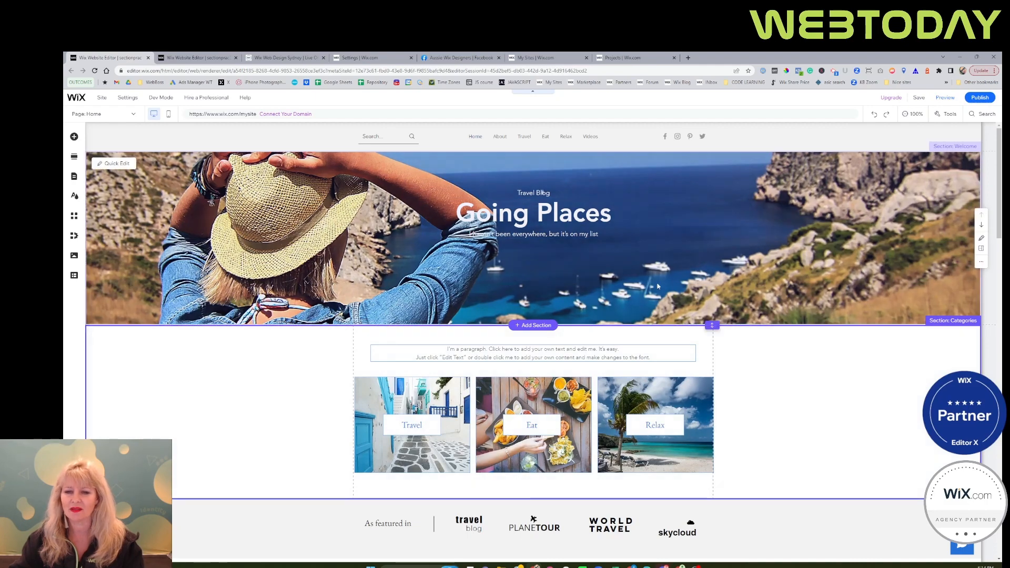
{"action": "left_click", "coordinate": [263, 371]}
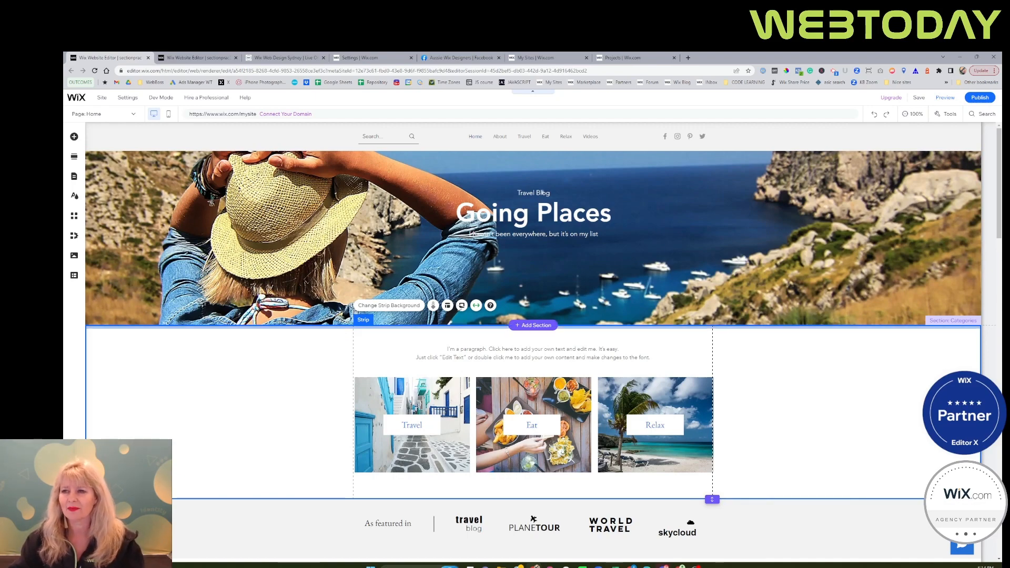
Show the Layers list and place it over the hat in the Welcome section's image.
{"action": "left_click", "coordinate": [944, 115]}
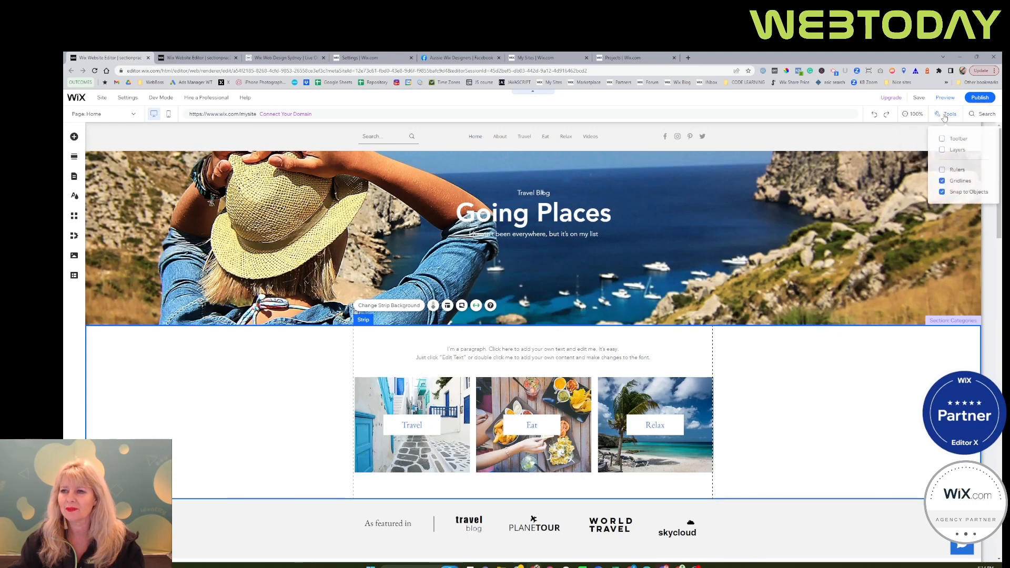
{"action": "left_click", "coordinate": [955, 153]}
{"action": "left_click_drag", "start_coordinate": [823, 148], "coordinate": [225, 193]}
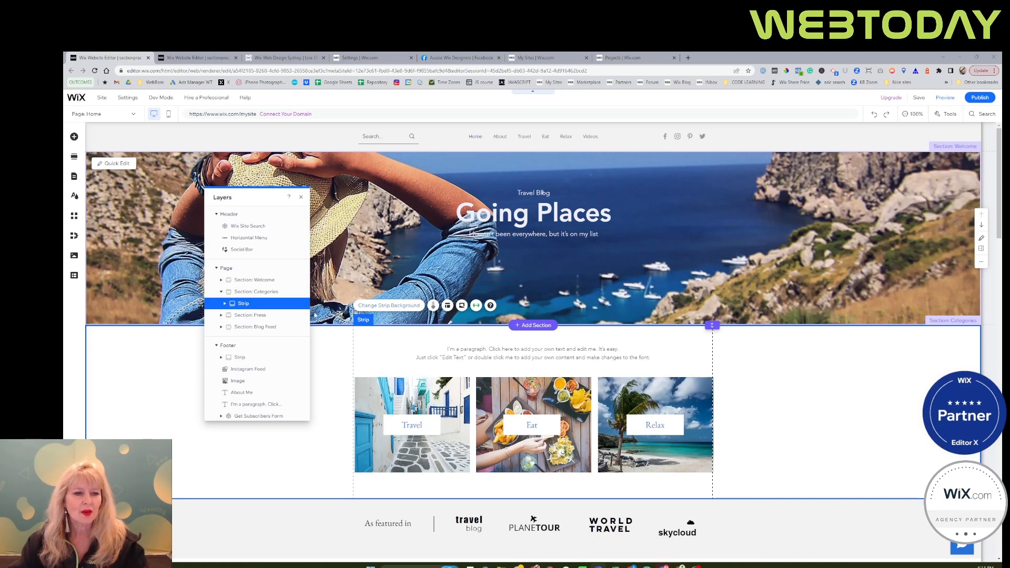
Inspect the layers inside the Categories and Press sections, selecting the strip in each.
{"action": "left_click", "coordinate": [221, 293]}
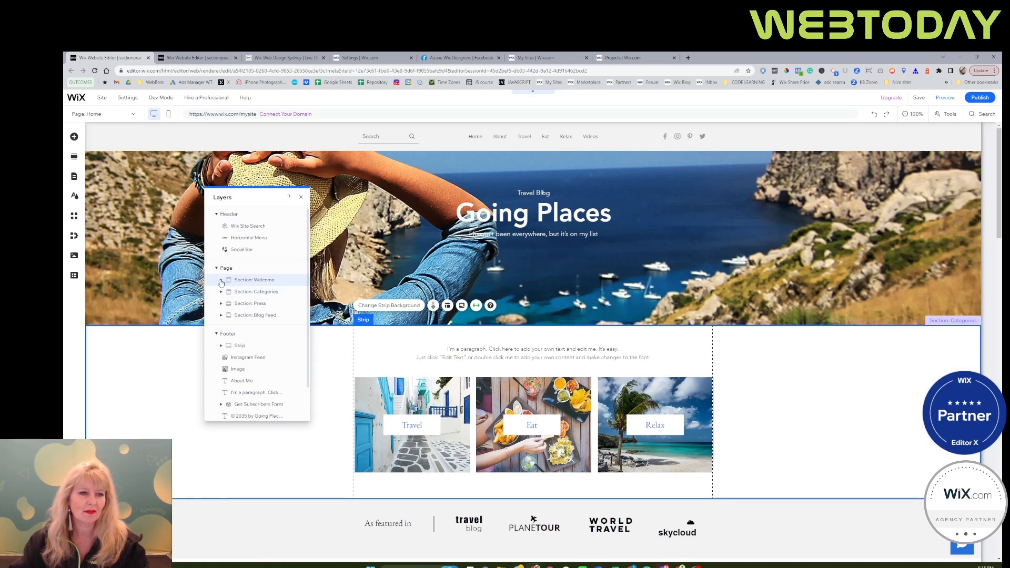
{"action": "left_click", "coordinate": [221, 292]}
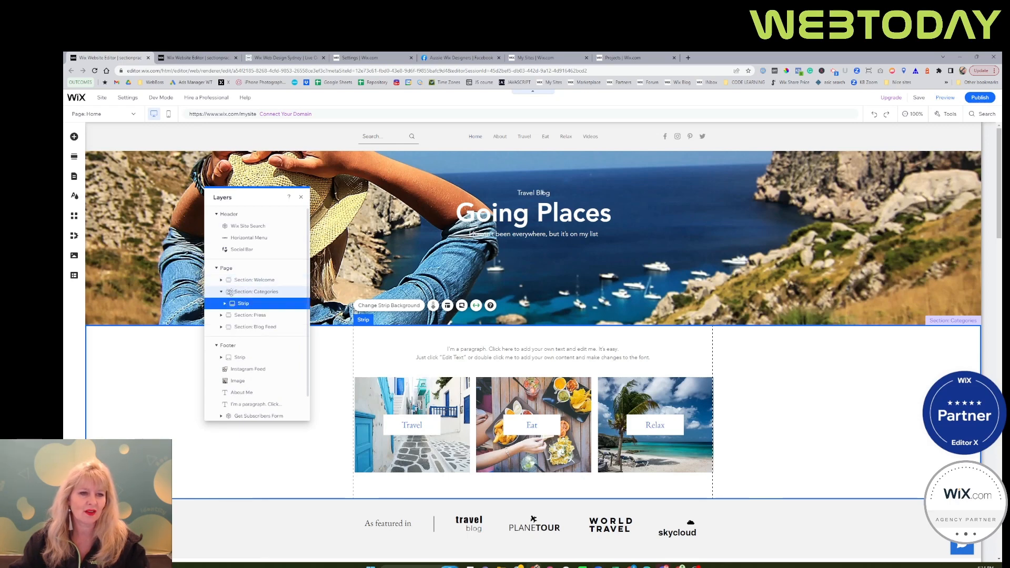
{"action": "left_click", "coordinate": [235, 303]}
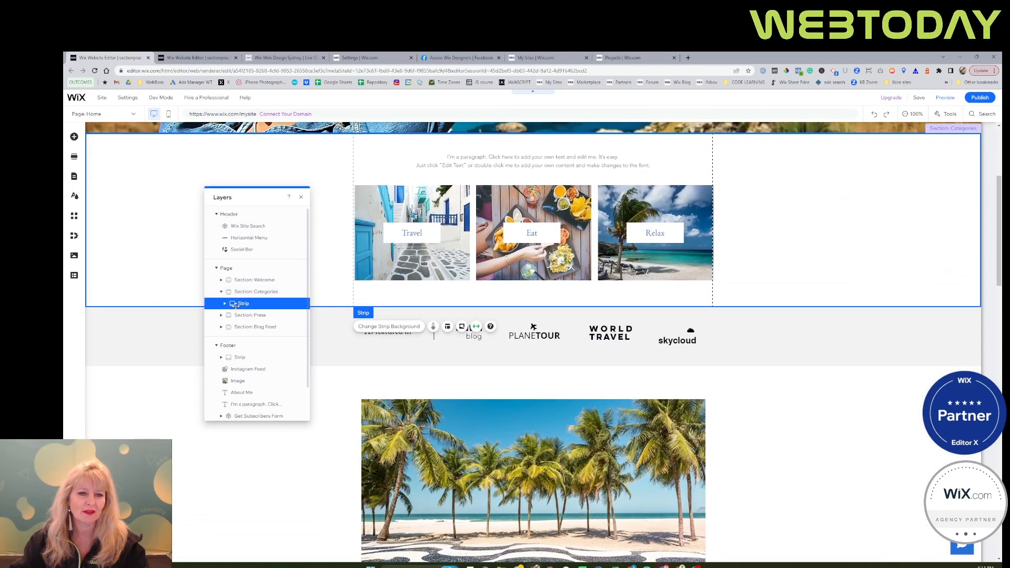
{"action": "left_click", "coordinate": [221, 315]}
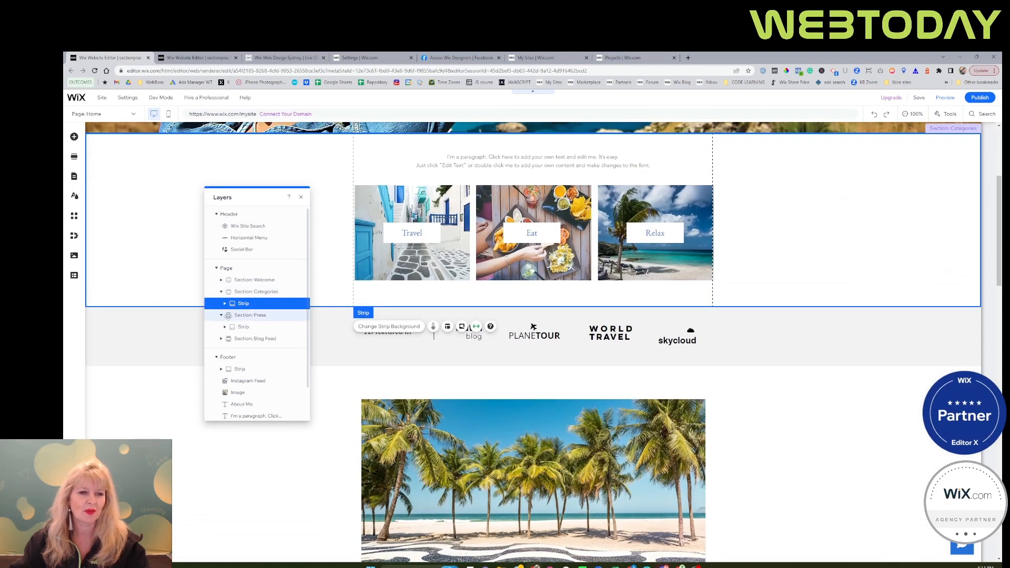
{"action": "left_click", "coordinate": [244, 327]}
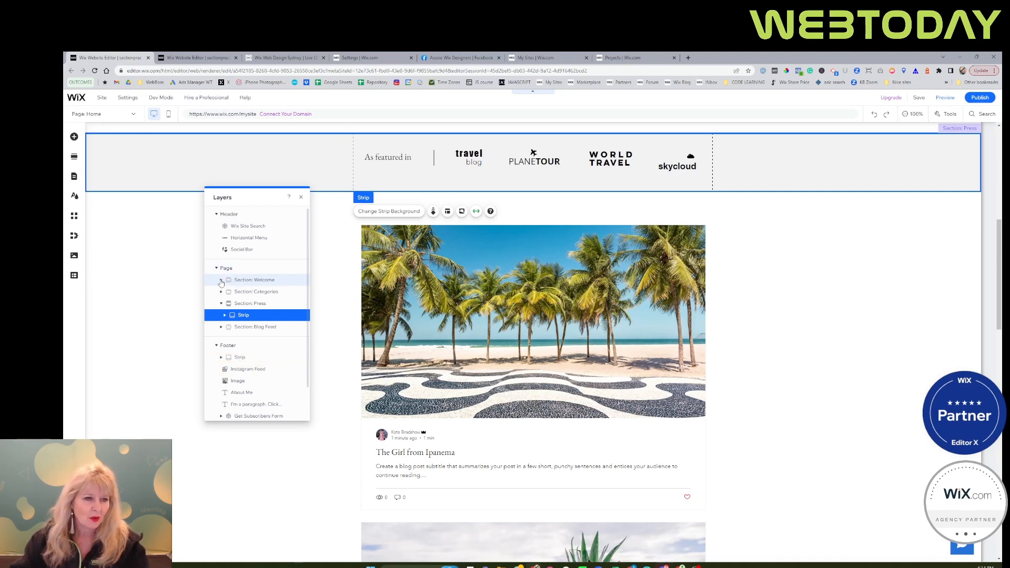
Inspect the Welcome section's Travel Blog text layer, and compare it with the Categories section and its strip.
{"action": "left_click", "coordinate": [220, 280]}
{"action": "left_click", "coordinate": [243, 293]}
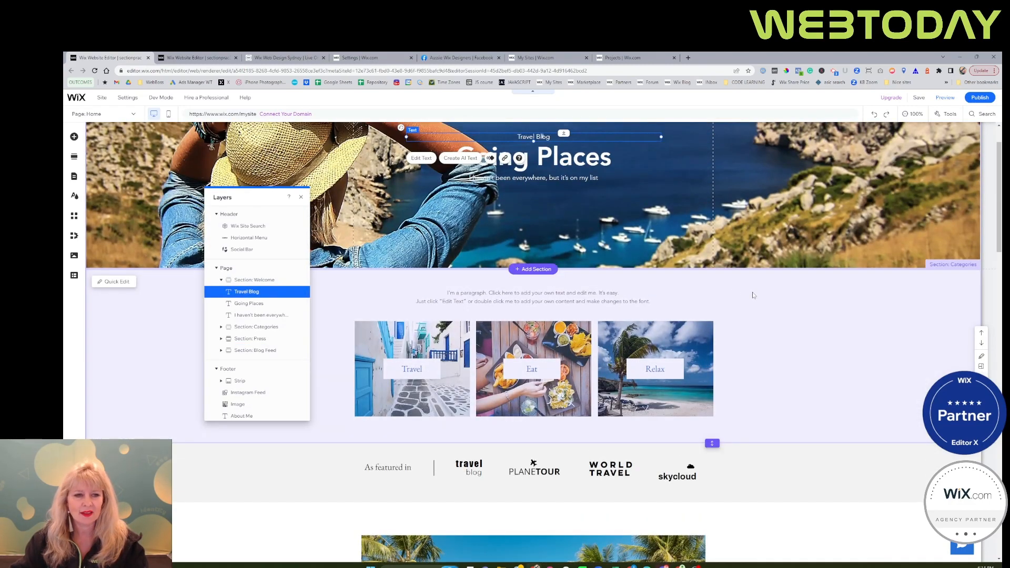
{"action": "left_click", "coordinate": [761, 290]}
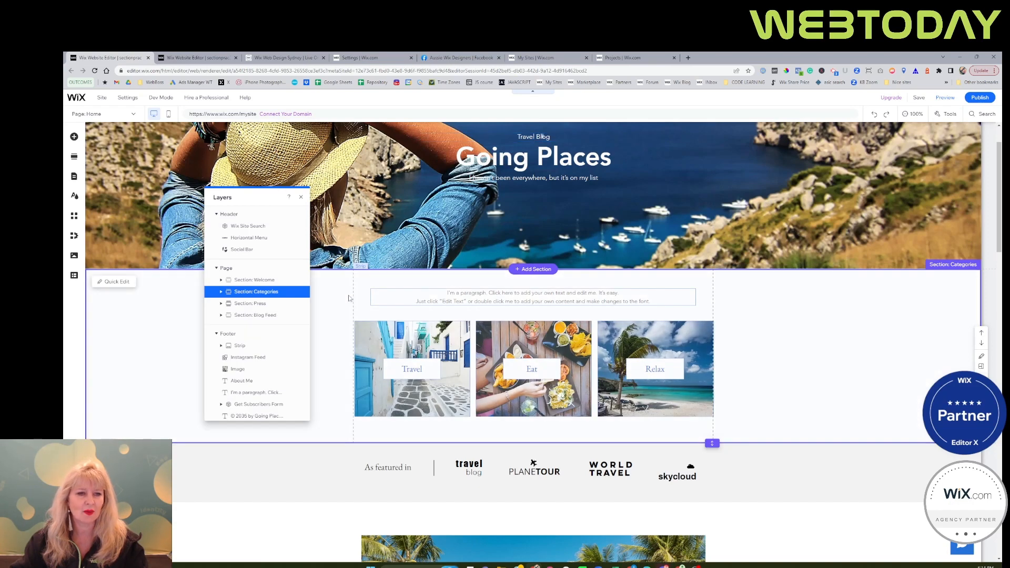
{"action": "left_click", "coordinate": [328, 293]}
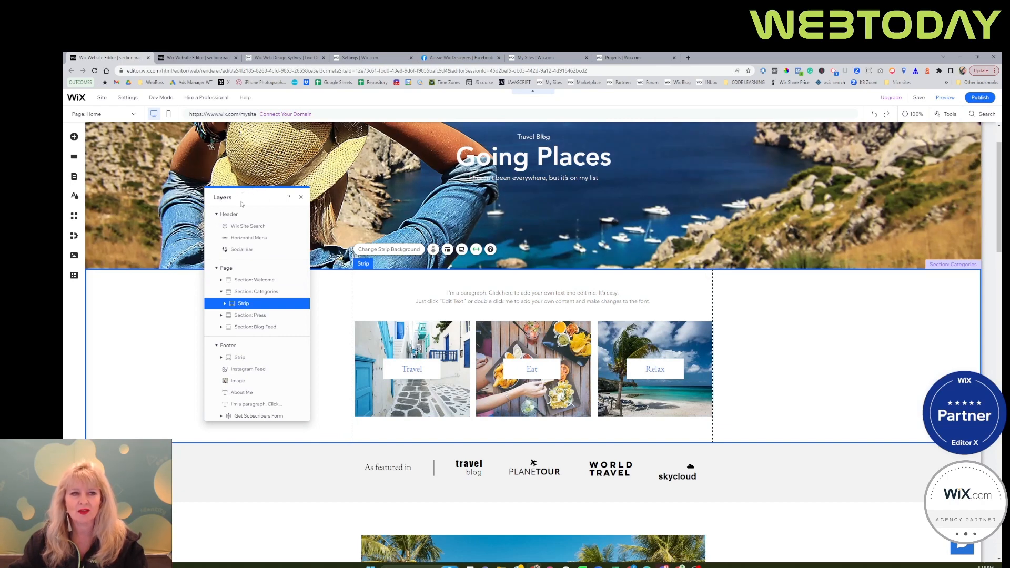
Show the editing toolbar with the Welcome section selected, and arrange it and the Layers list near opposite edges of the page.
{"action": "left_click_drag", "start_coordinate": [239, 204], "coordinate": [184, 197]}
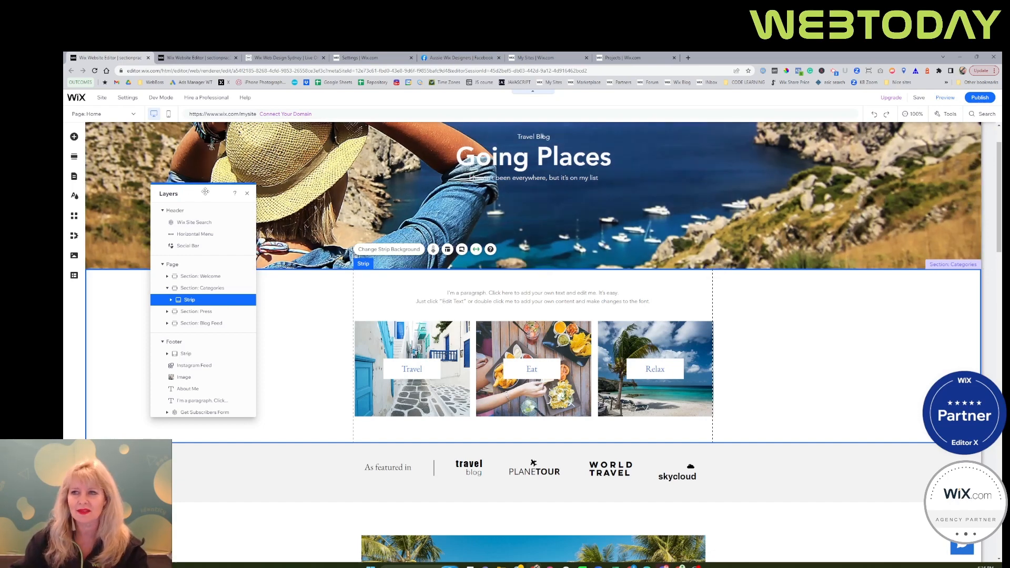
{"action": "left_click", "coordinate": [950, 114]}
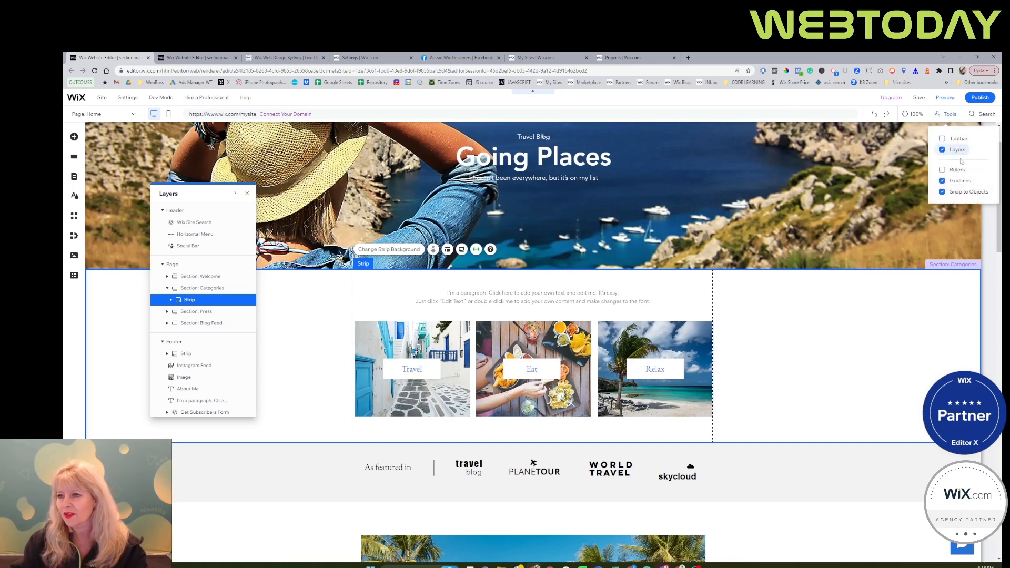
{"action": "left_click", "coordinate": [959, 142]}
{"action": "left_click", "coordinate": [911, 163]}
{"action": "left_click_drag", "start_coordinate": [951, 141], "coordinate": [946, 196]}
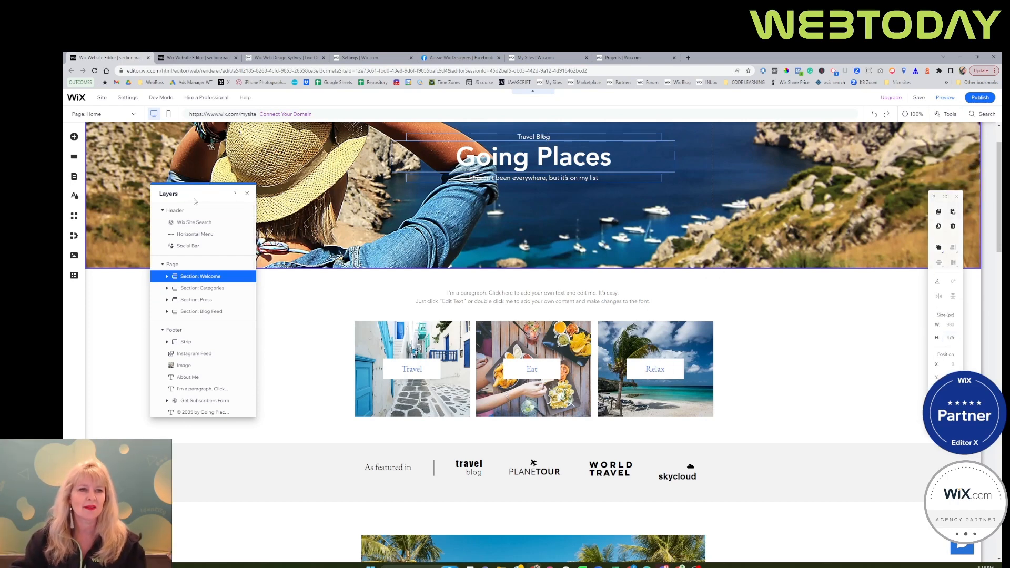
{"action": "left_click_drag", "start_coordinate": [194, 197], "coordinate": [260, 234]}
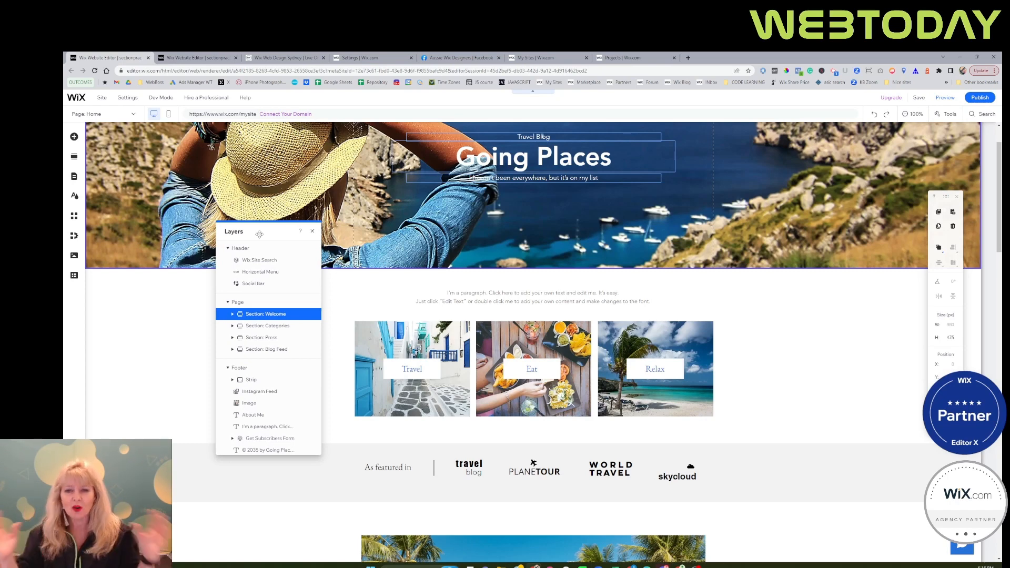
{"action": "left_click_drag", "start_coordinate": [260, 234], "coordinate": [170, 231]}
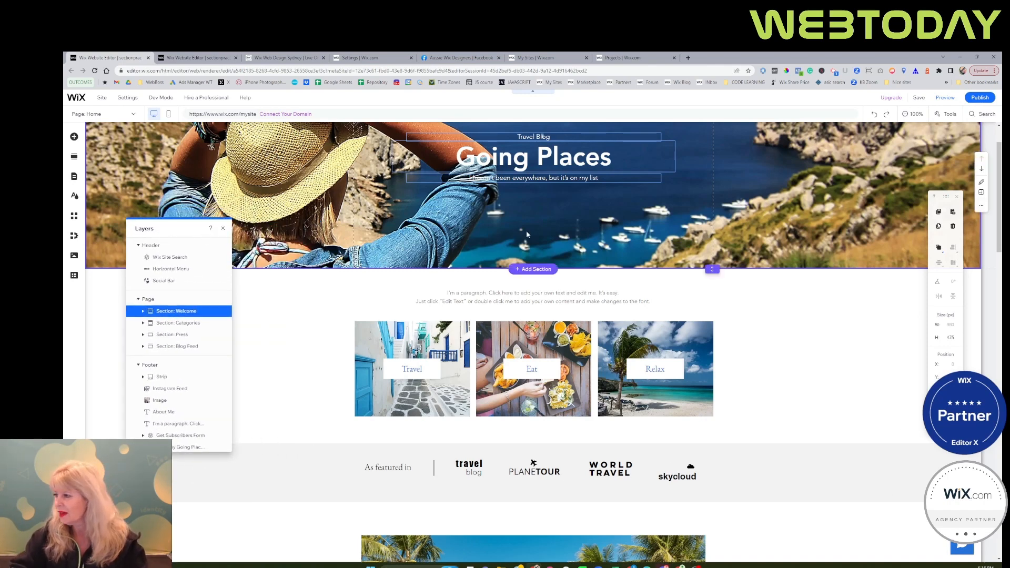
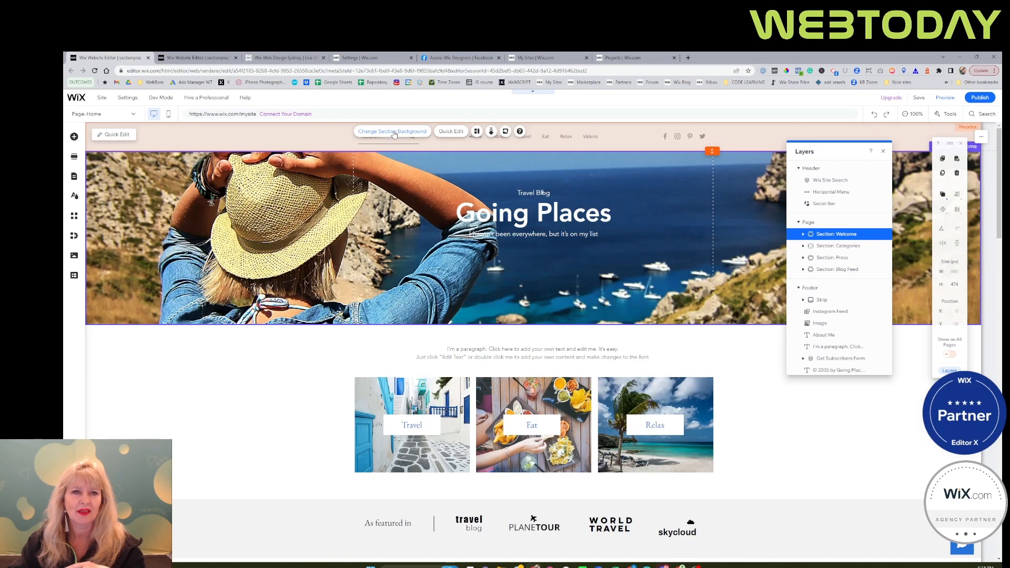
Check the Welcome section's background options, and change the section's title to "Travel Vlog" through Quick Edit.
{"action": "left_click", "coordinate": [392, 133]}
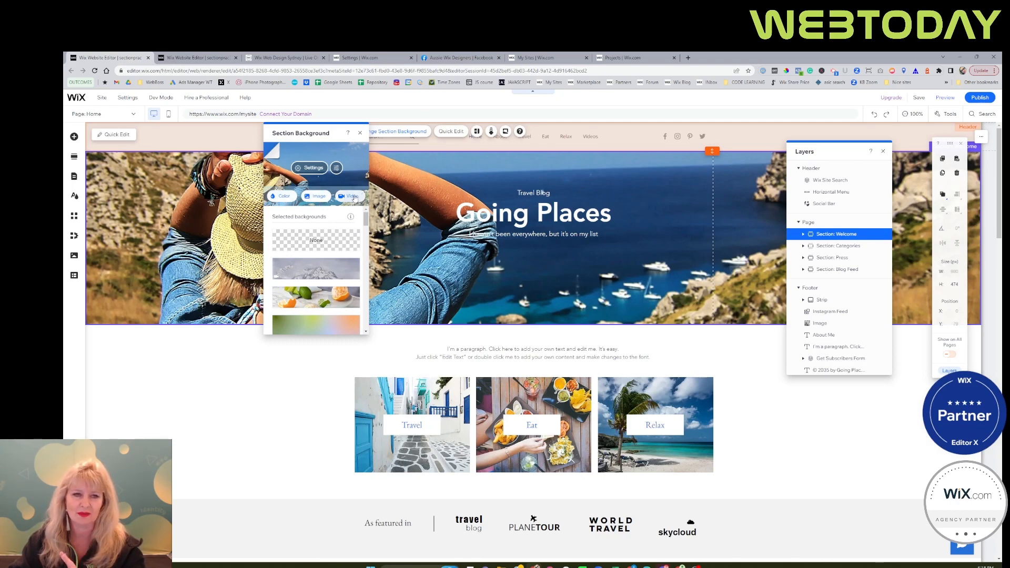
{"action": "left_click", "coordinate": [360, 133]}
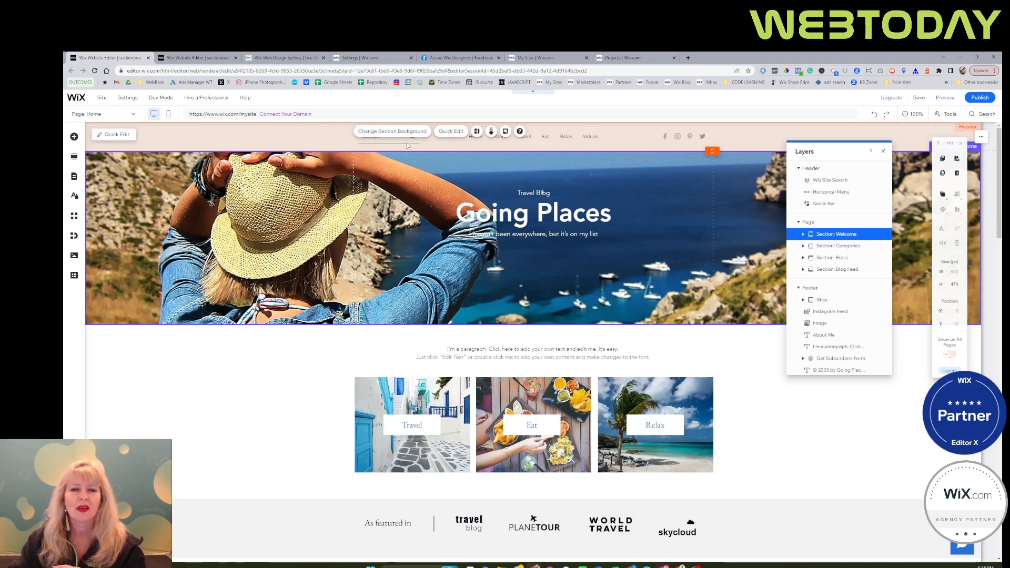
{"action": "left_click", "coordinate": [450, 134]}
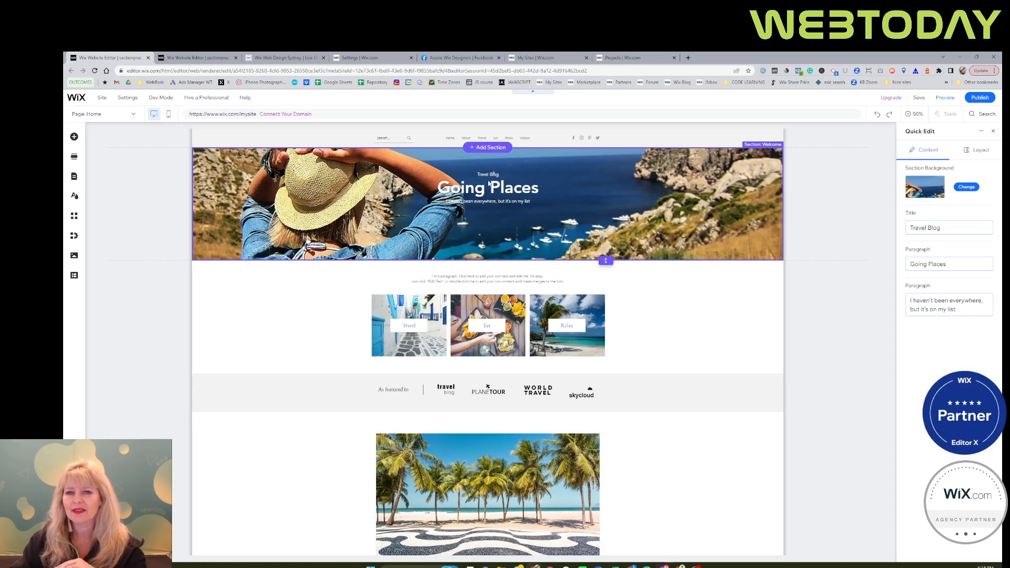
{"action": "left_click", "coordinate": [948, 231]}
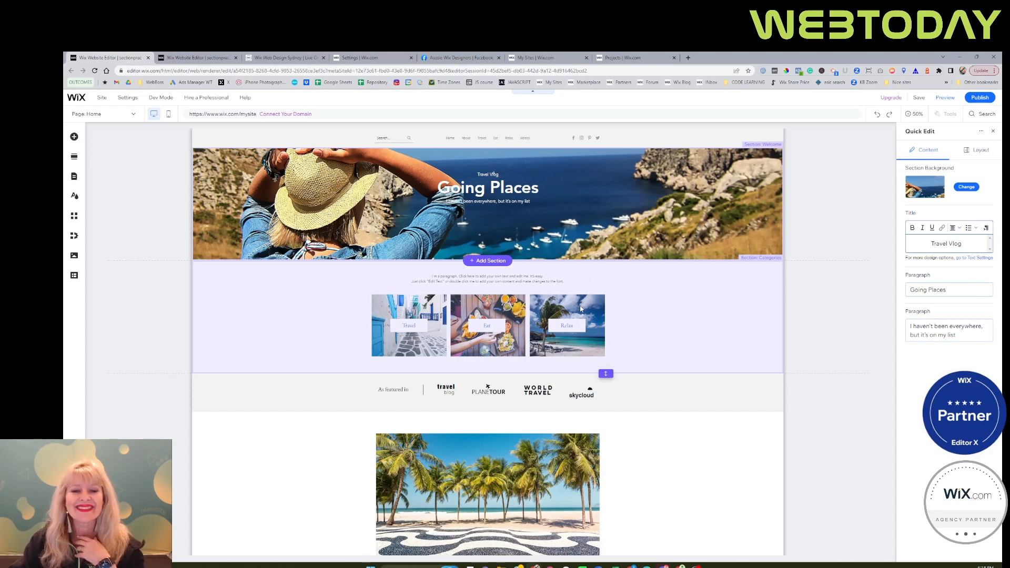
Open the settings of the Travel image in the Categories section and start its alt text with "Gree".
{"action": "left_click", "coordinate": [574, 311]}
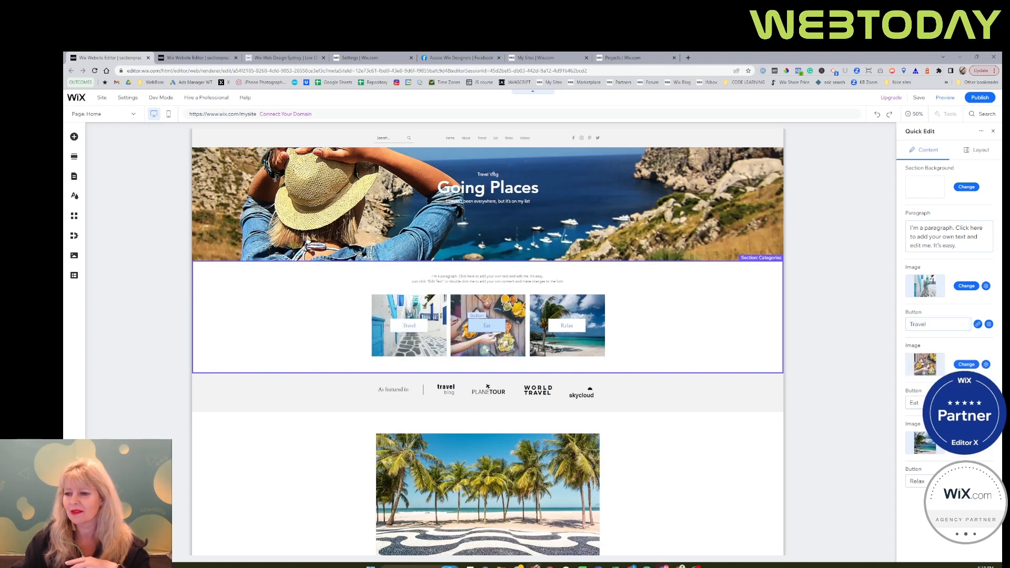
{"action": "left_click", "coordinate": [986, 287]}
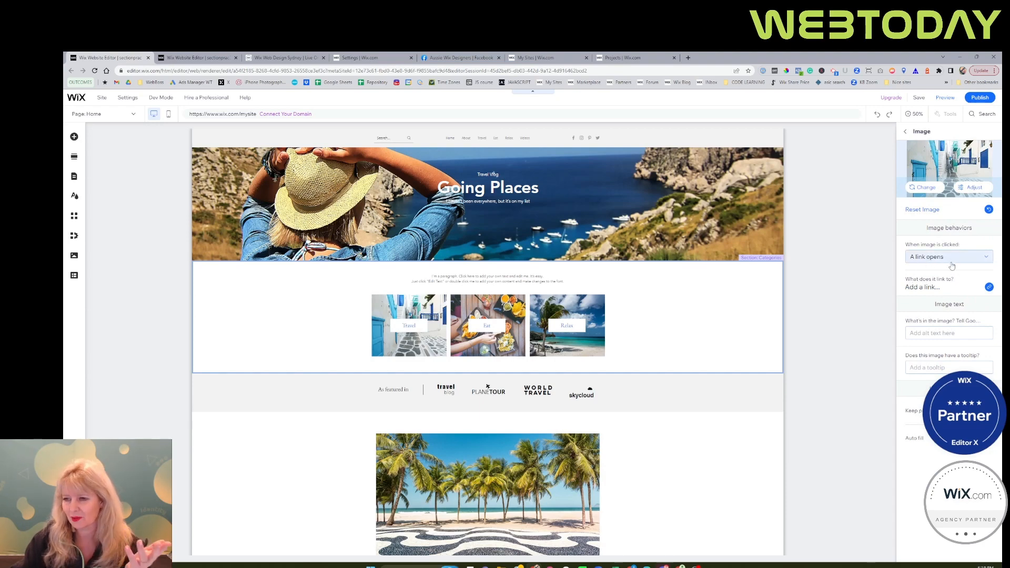
{"action": "left_click", "coordinate": [931, 334]}
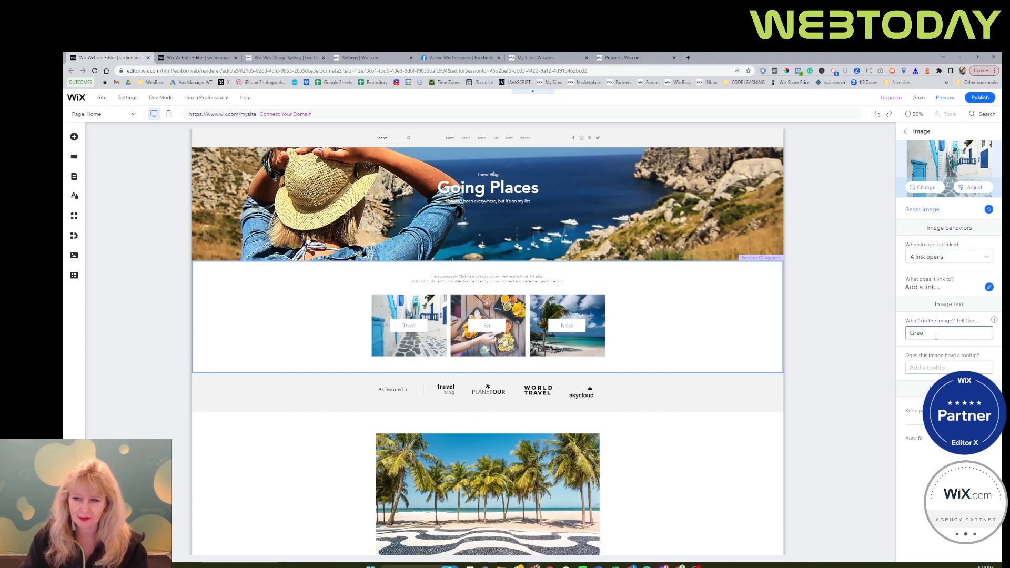
{"action": "type", "text": "Gree"}
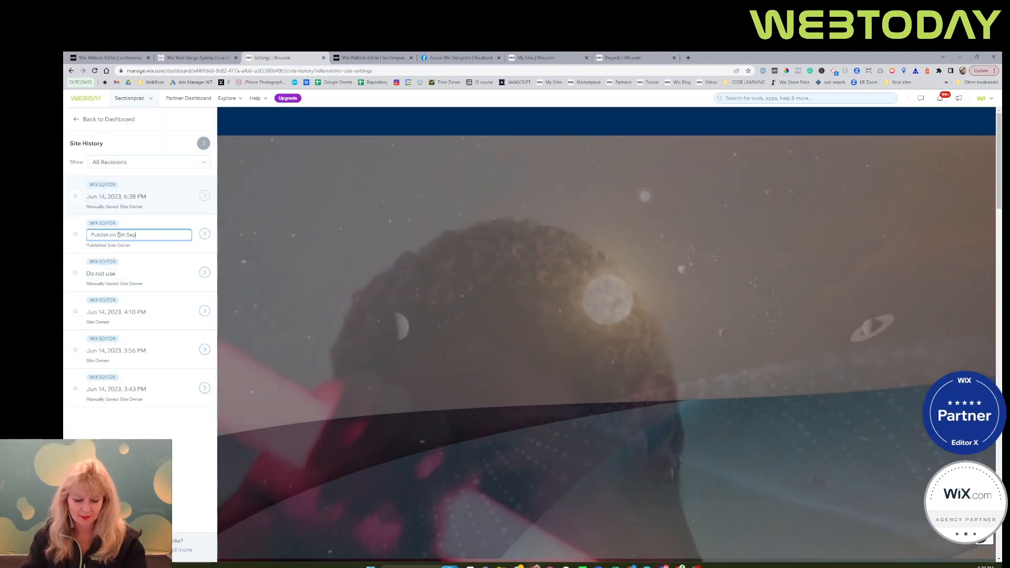
Name the published revision in the Site History "Publish on 5th September".
{"action": "type", "text": "tember"}
{"action": "key", "text": "Return"}
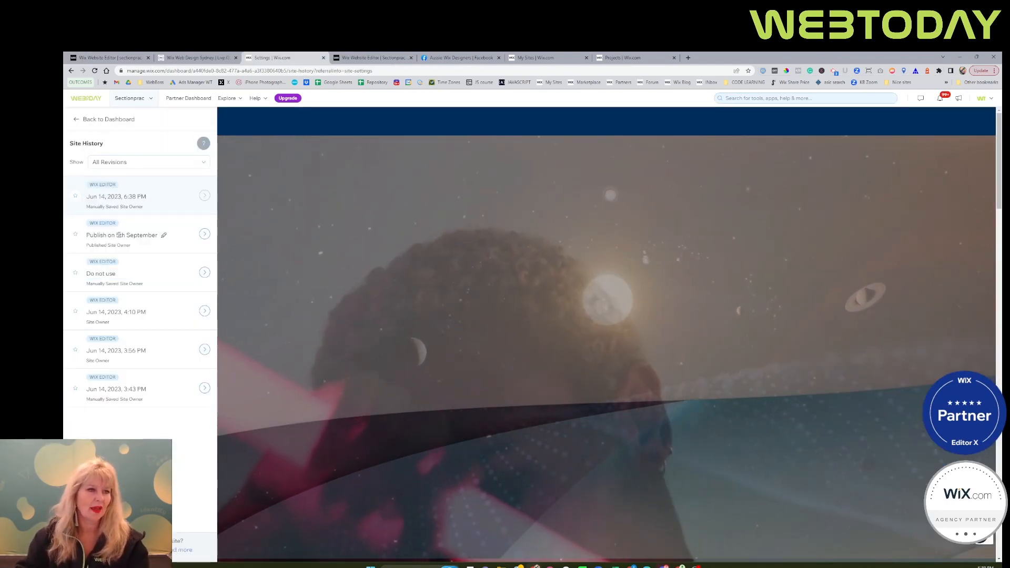
Rename the newest manually saved revision "Current JUne - Sept", and view the published revision's saved version of the site.
{"action": "left_click", "coordinate": [117, 197]}
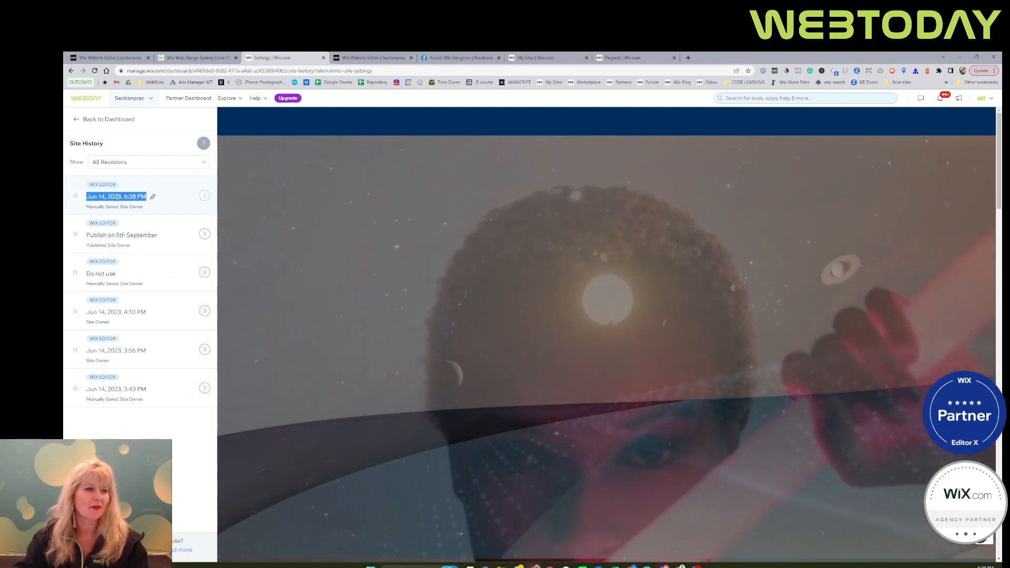
{"action": "left_click", "coordinate": [152, 196]}
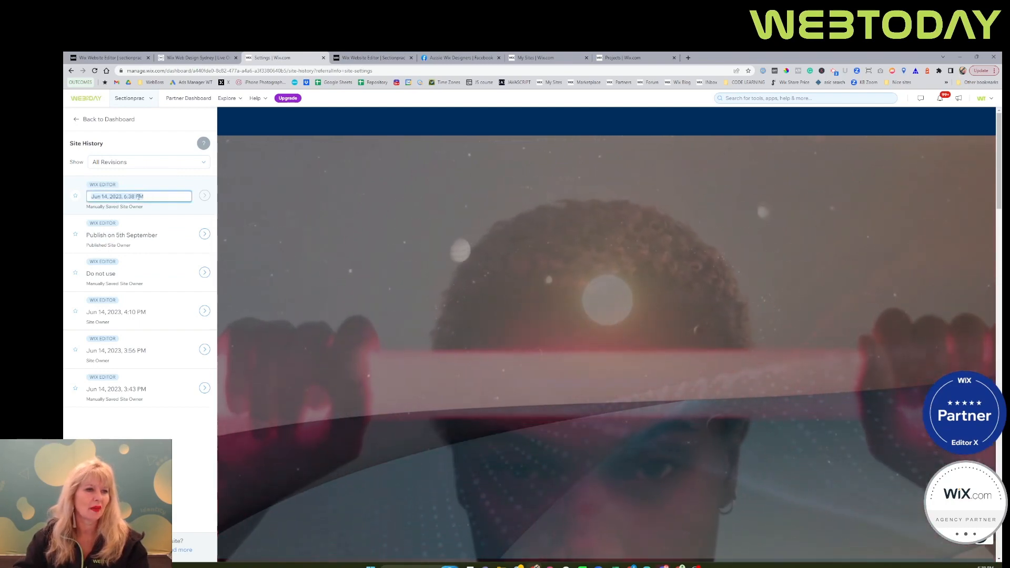
{"action": "type", "text": "Current JUne - S"}
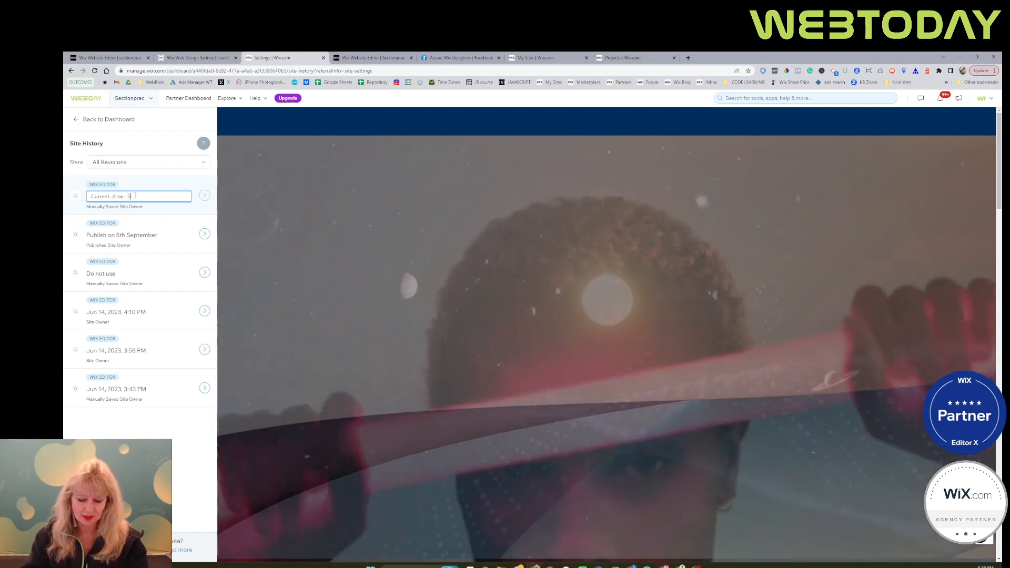
{"action": "type", "text": "ept"}
{"action": "key", "text": "Return"}
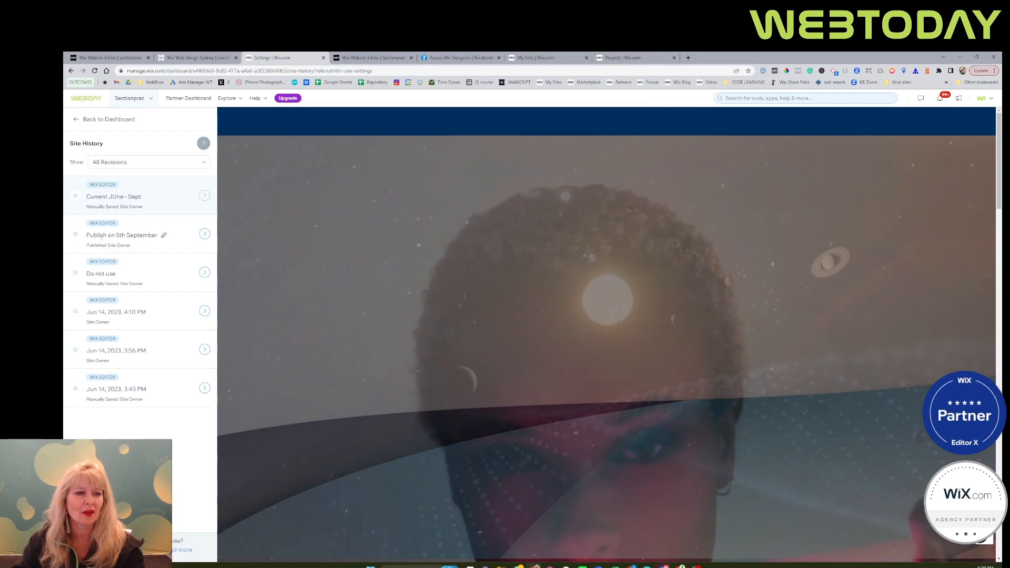
{"action": "left_click", "coordinate": [205, 234]}
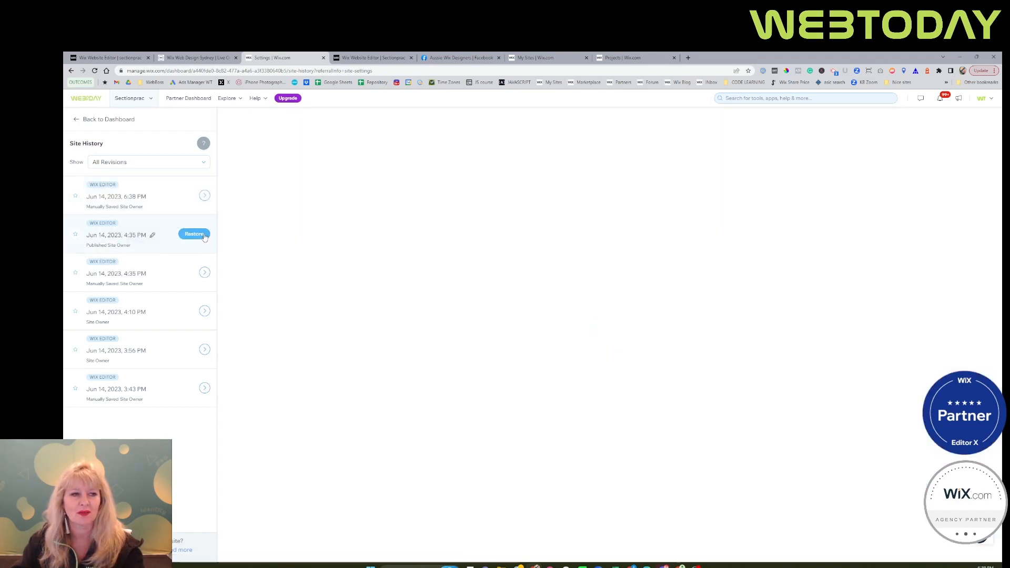